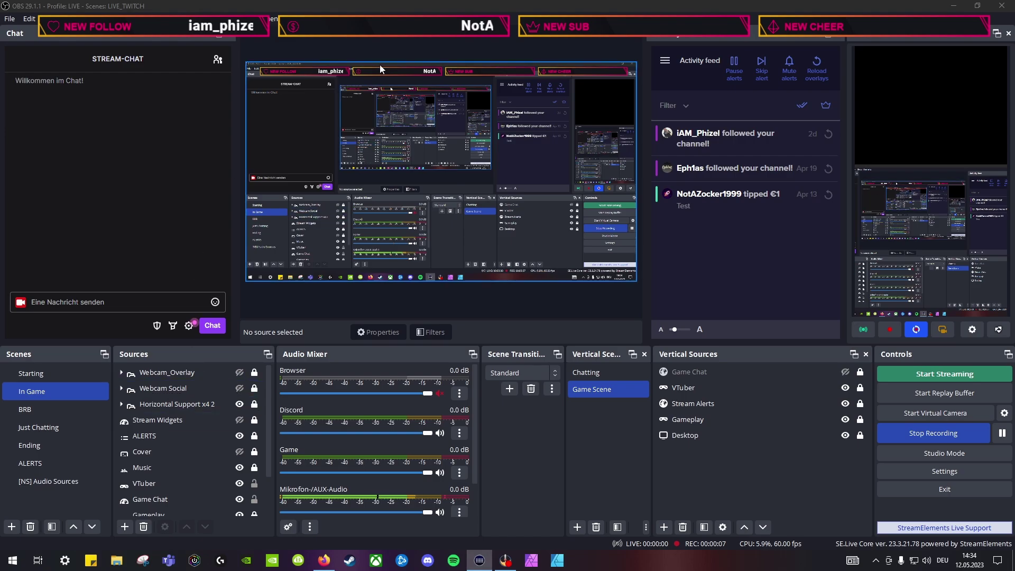
Review the available scene collections in OBS and keep LIVE_TWITCH active.
{"action": "key", "text": "alt+Tab"}
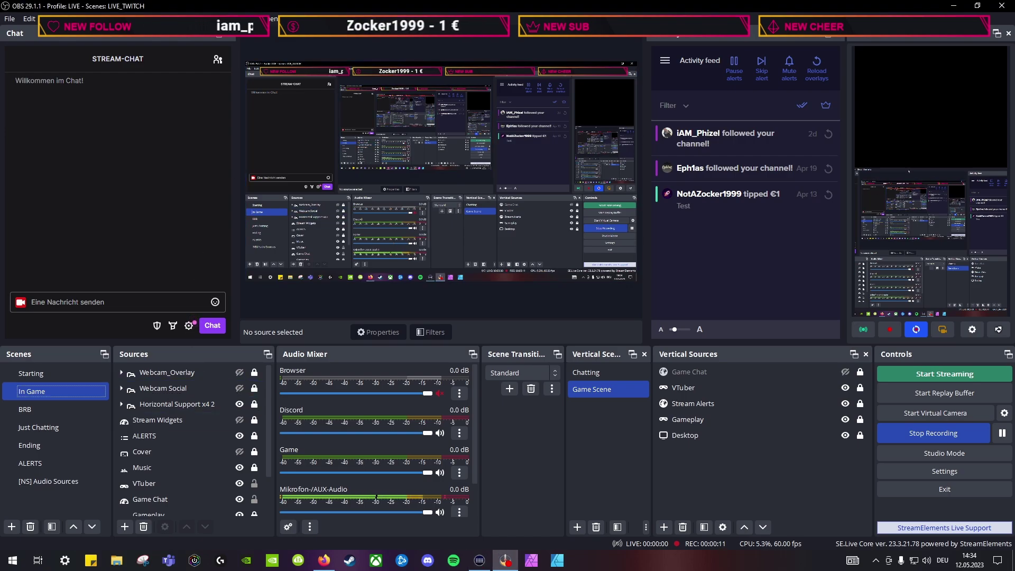
{"action": "left_click", "coordinate": [151, 19]}
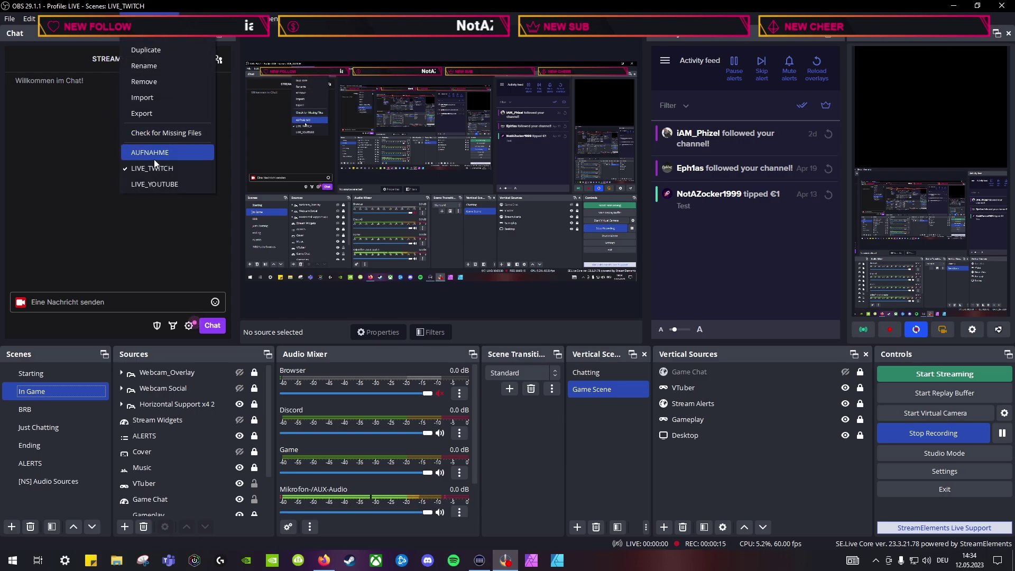
{"action": "left_click", "coordinate": [154, 159]}
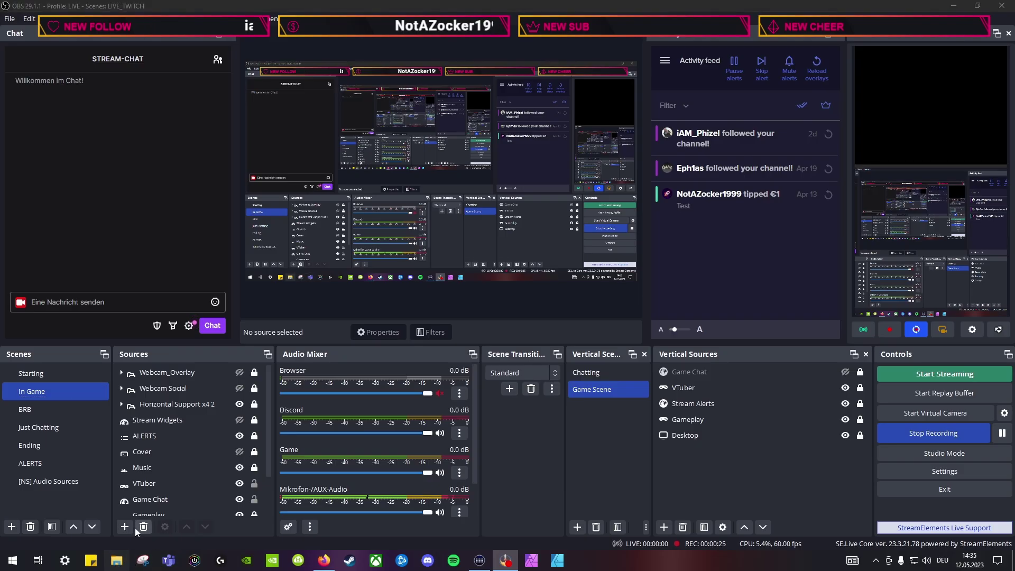
Open File Explorer and go to C: > Programme > obs-studio > obs-plugins > 64bit.
{"action": "left_click", "coordinate": [117, 561]}
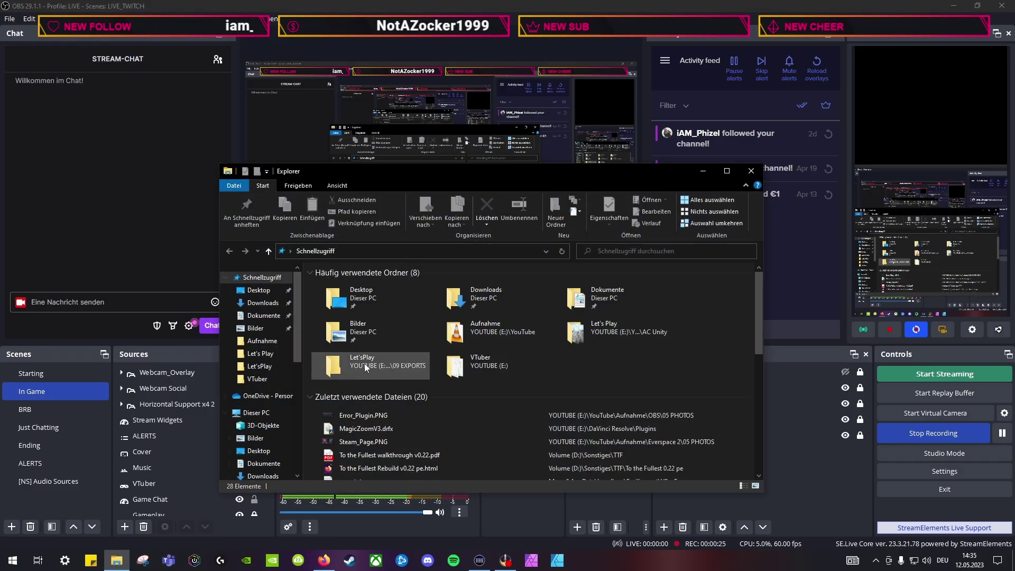
{"action": "left_click", "coordinate": [274, 415]}
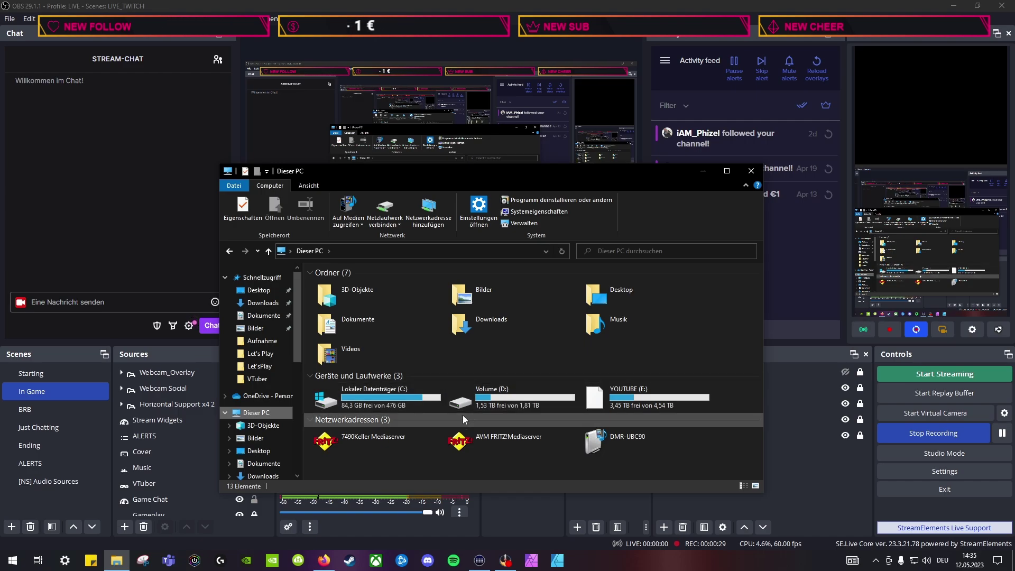
{"action": "double_click", "coordinate": [381, 406]}
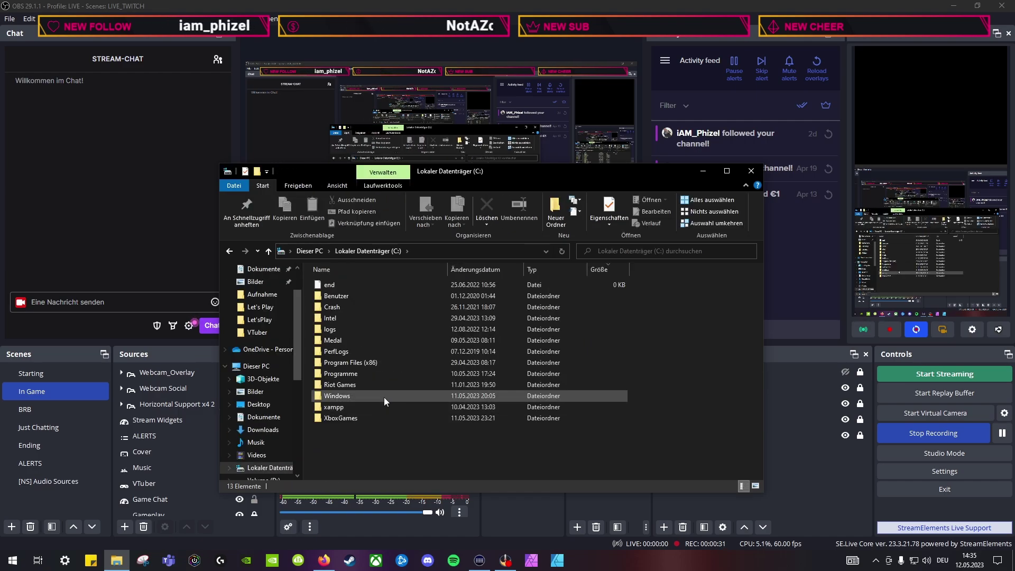
{"action": "double_click", "coordinate": [380, 374]}
{"action": "scroll", "coordinate": [366, 403], "scroll_direction": "down", "scroll_amount": 10}
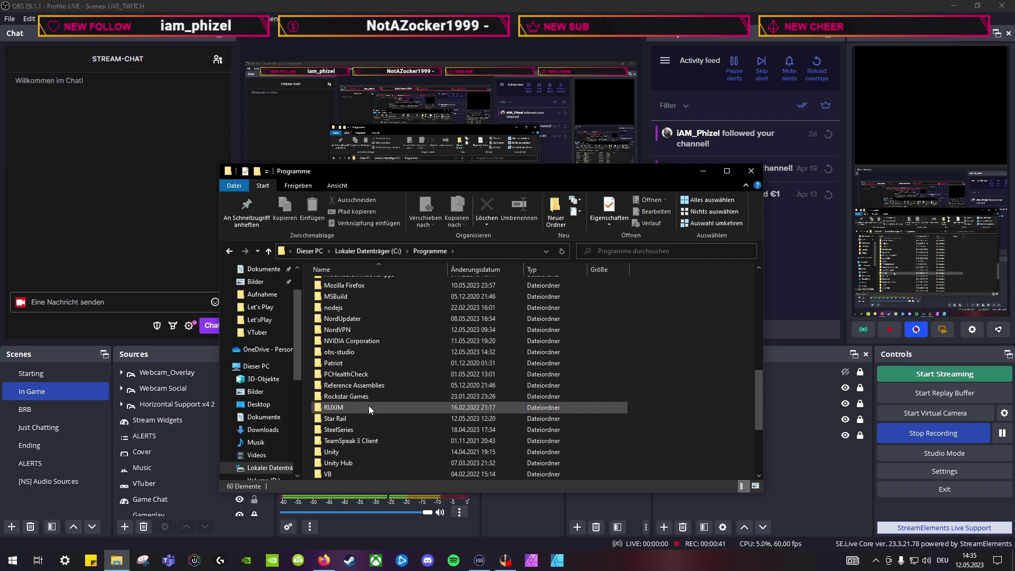
{"action": "double_click", "coordinate": [372, 350]}
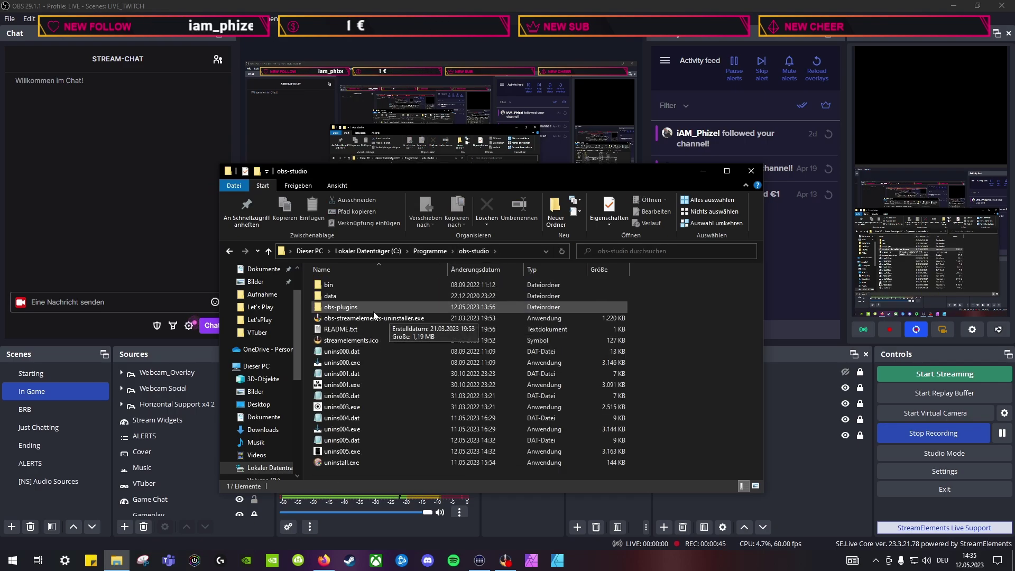
{"action": "double_click", "coordinate": [356, 311]}
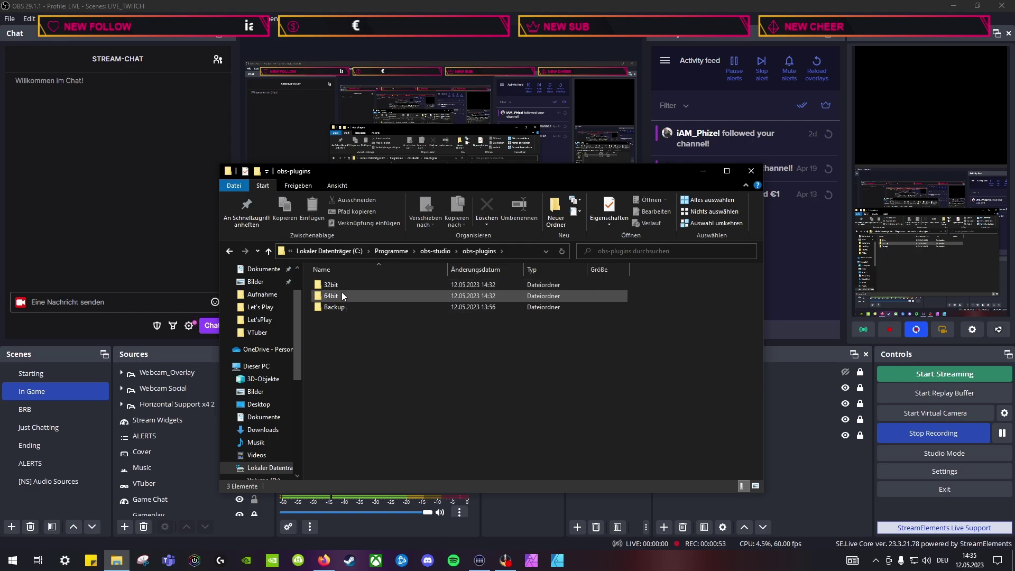
{"action": "double_click", "coordinate": [343, 295]}
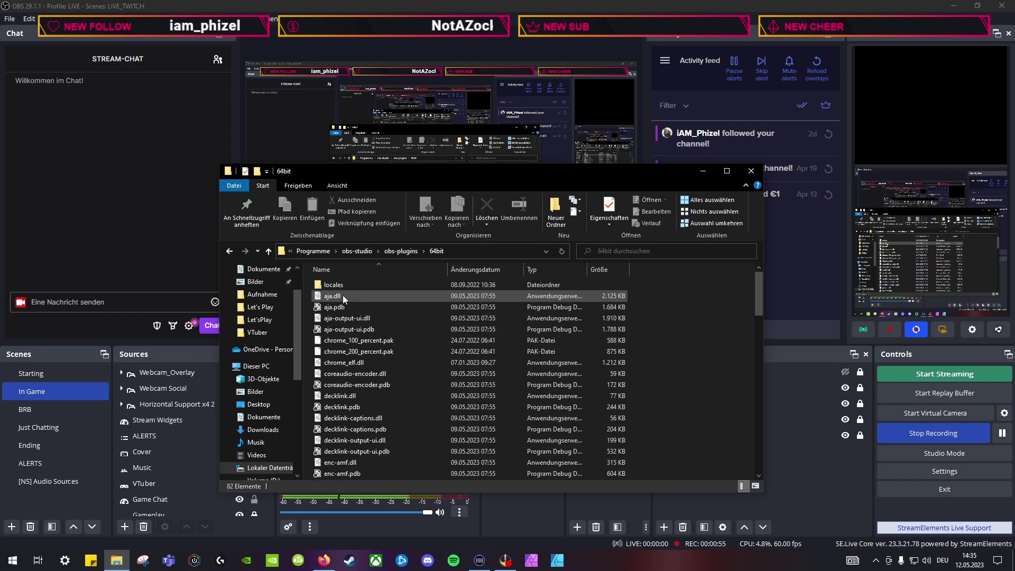
Look through the 64bit plugin folder and select the files from aja.dll through win-wasapi.pdb.
{"action": "scroll", "coordinate": [344, 293], "scroll_direction": "down", "scroll_amount": 20}
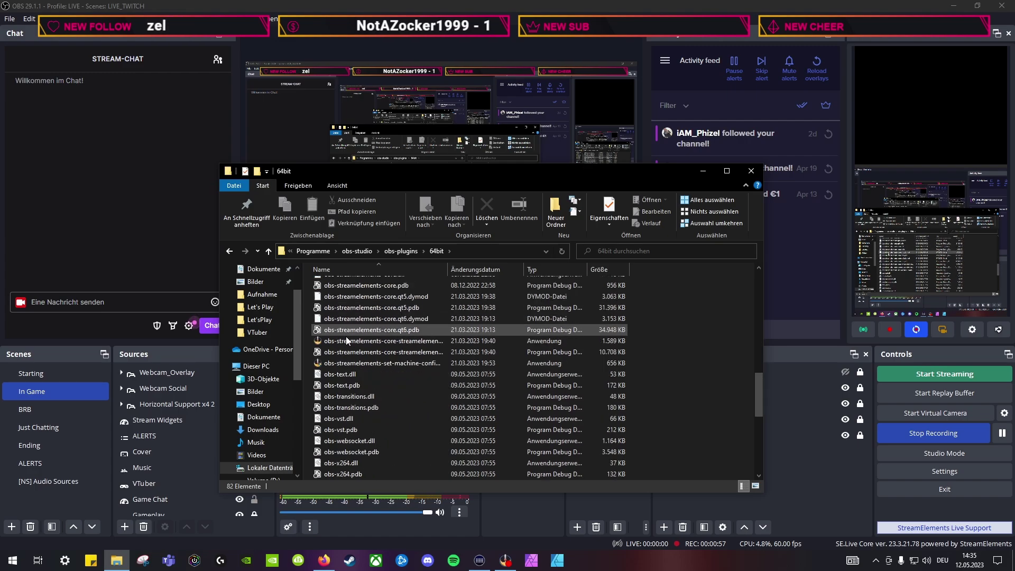
{"action": "scroll", "coordinate": [348, 345], "scroll_direction": "up", "scroll_amount": 20}
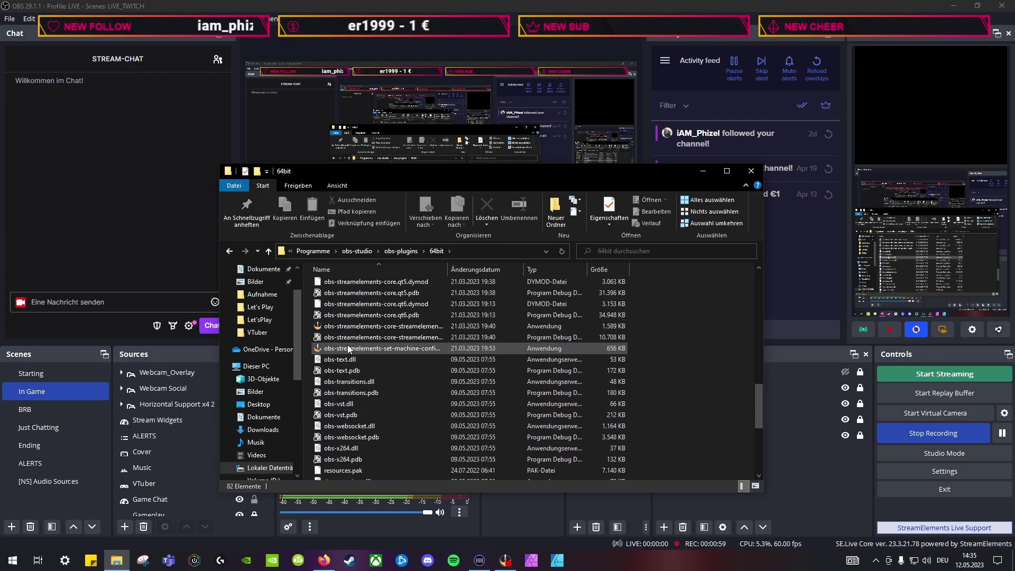
{"action": "left_click", "coordinate": [344, 295]}
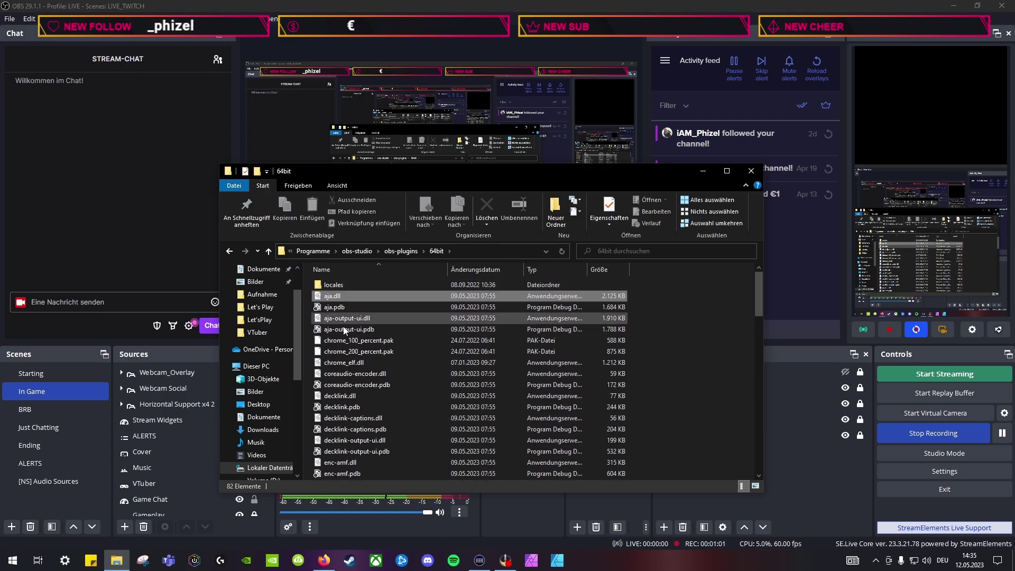
{"action": "scroll", "coordinate": [352, 371], "scroll_direction": "down", "scroll_amount": 20}
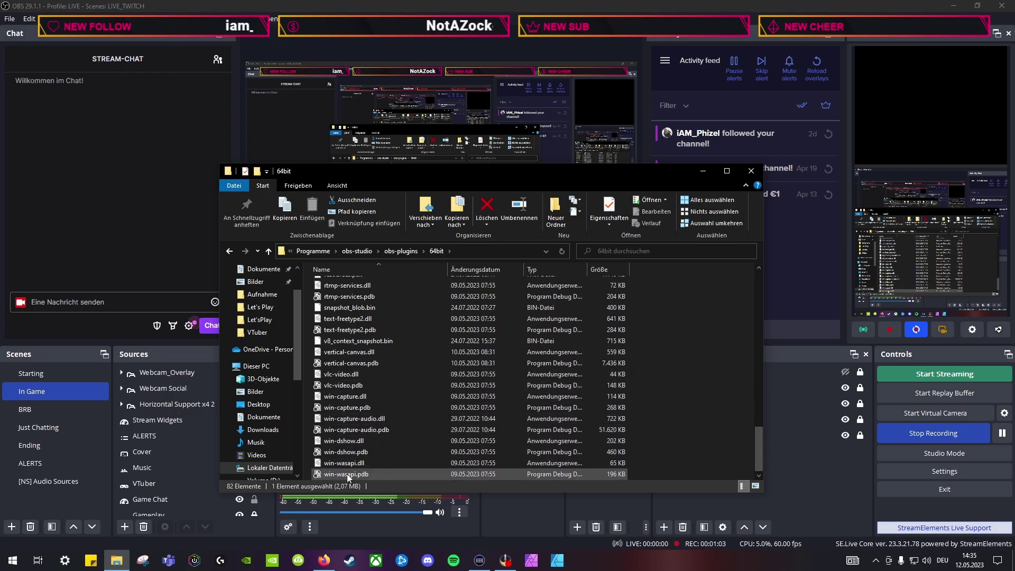
{"action": "left_click", "coordinate": [347, 473], "text": "shift"}
View the contents of the Backup folder inside obs-plugins and return to obs-plugins.
{"action": "left_click", "coordinate": [401, 252]}
{"action": "double_click", "coordinate": [342, 296]}
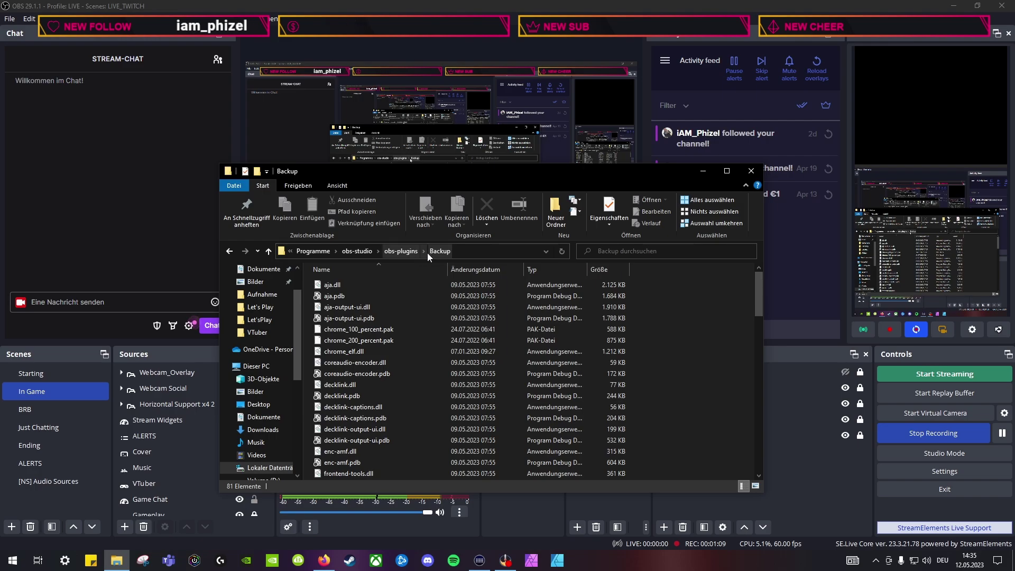
{"action": "key", "text": "alt+Up"}
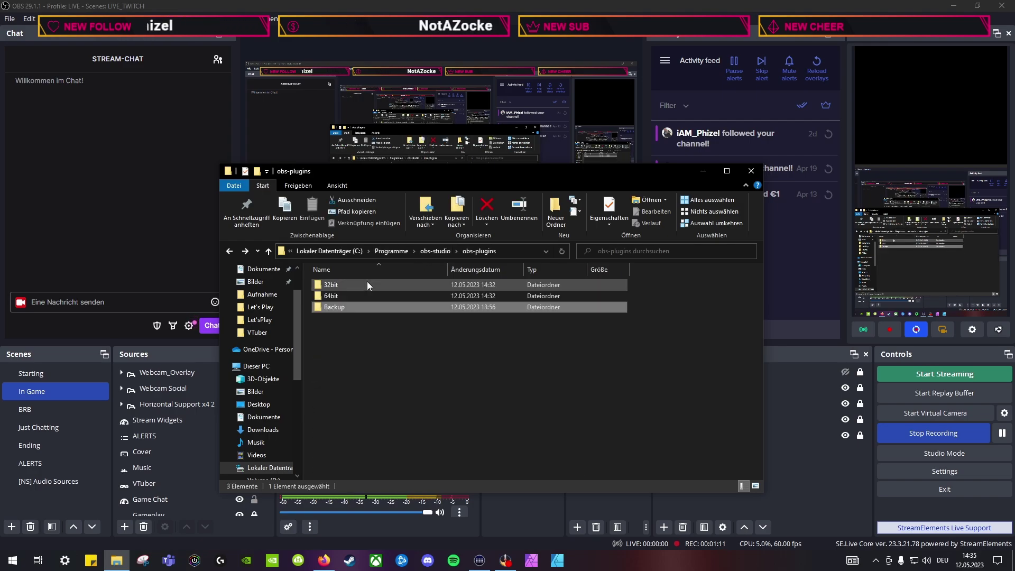
Examine the full plugin file list in the 64bit folder and return to obs-plugins.
{"action": "double_click", "coordinate": [366, 295]}
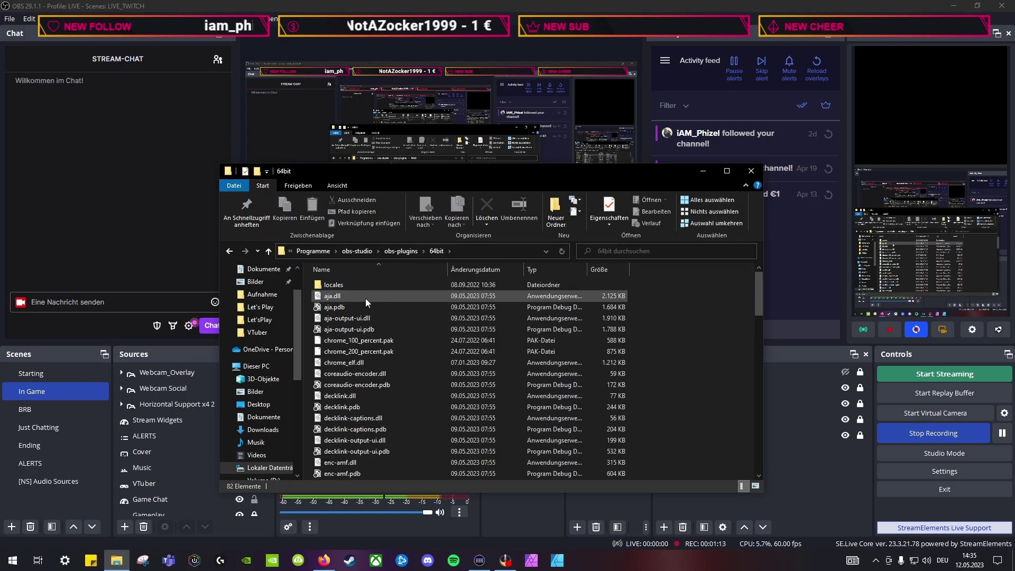
{"action": "scroll", "coordinate": [366, 298], "scroll_direction": "down", "scroll_amount": 20}
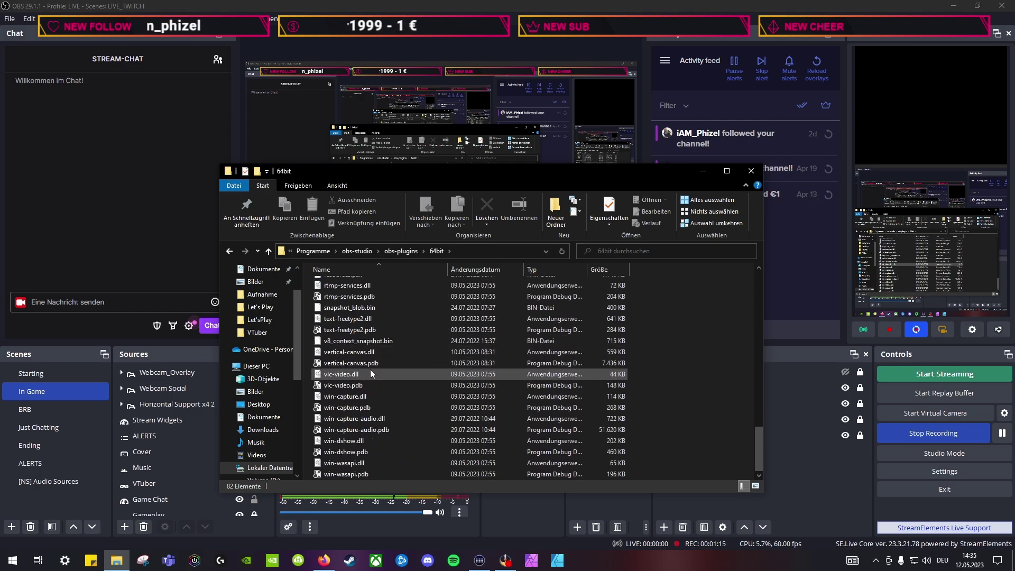
{"action": "scroll", "coordinate": [371, 369], "scroll_direction": "down", "scroll_amount": 1}
{"action": "scroll", "coordinate": [396, 339], "scroll_direction": "up", "scroll_amount": 15}
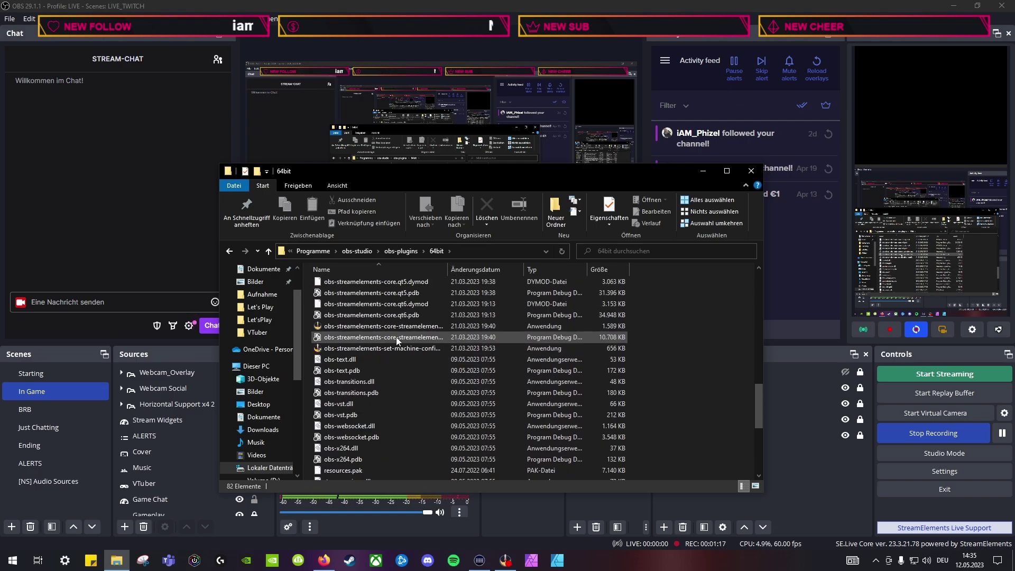
{"action": "key", "text": "alt+Up"}
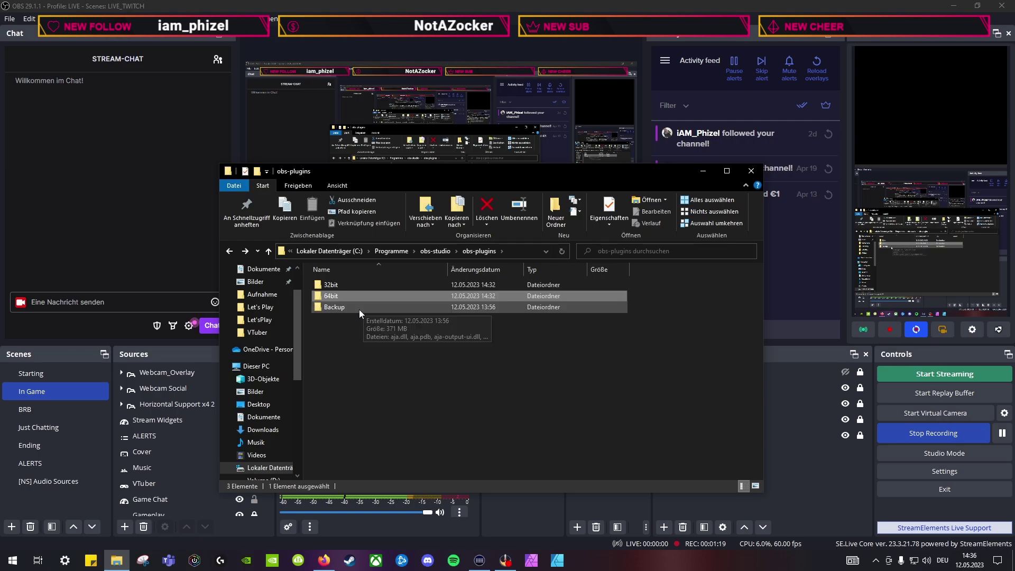
In the Backup folder, select the files from aja.dll through aja-output-ui.pdb, and go back to obs-plugins.
{"action": "double_click", "coordinate": [359, 312]}
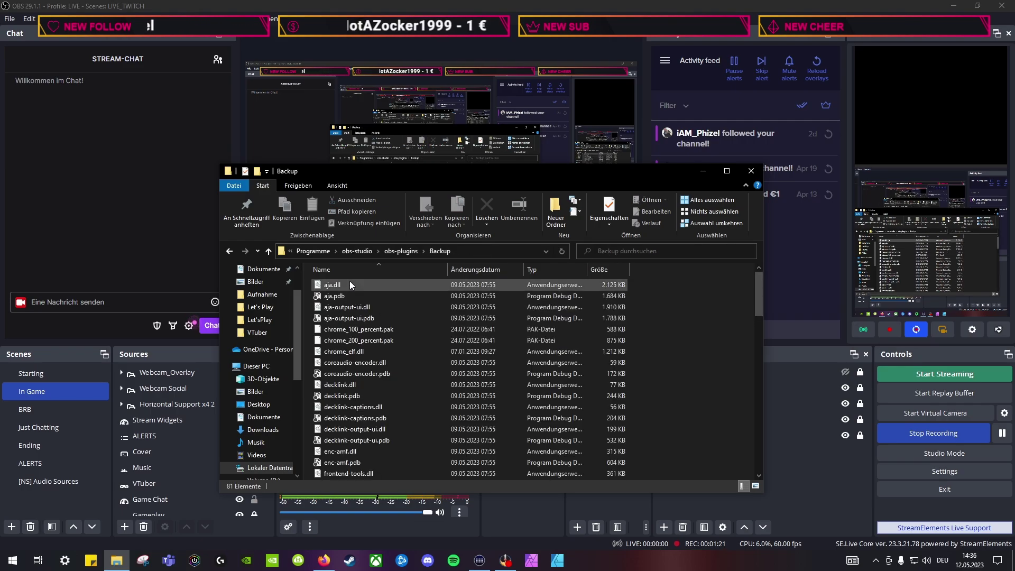
{"action": "left_click", "coordinate": [350, 285]}
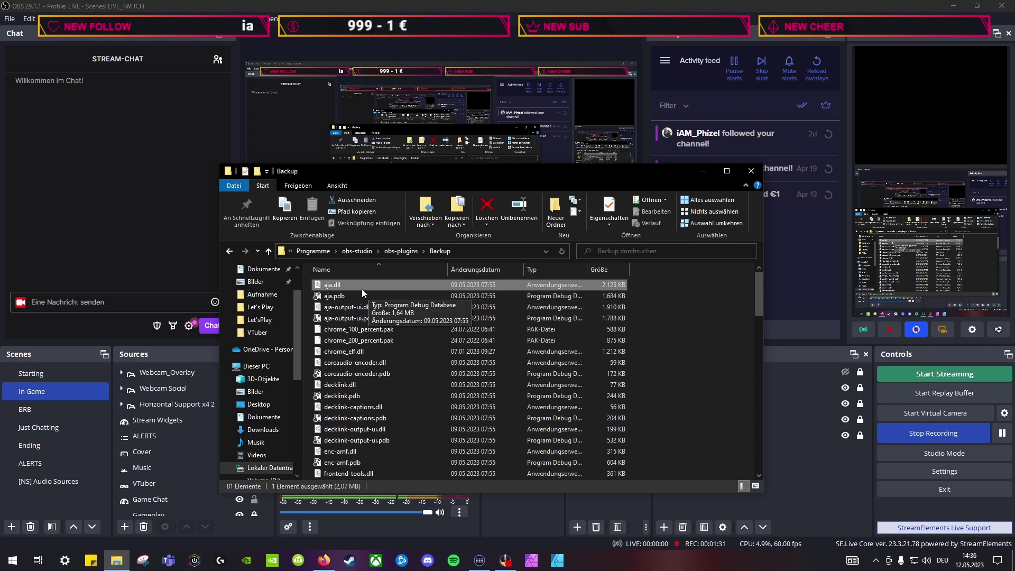
{"action": "left_click", "coordinate": [356, 318], "text": "shift"}
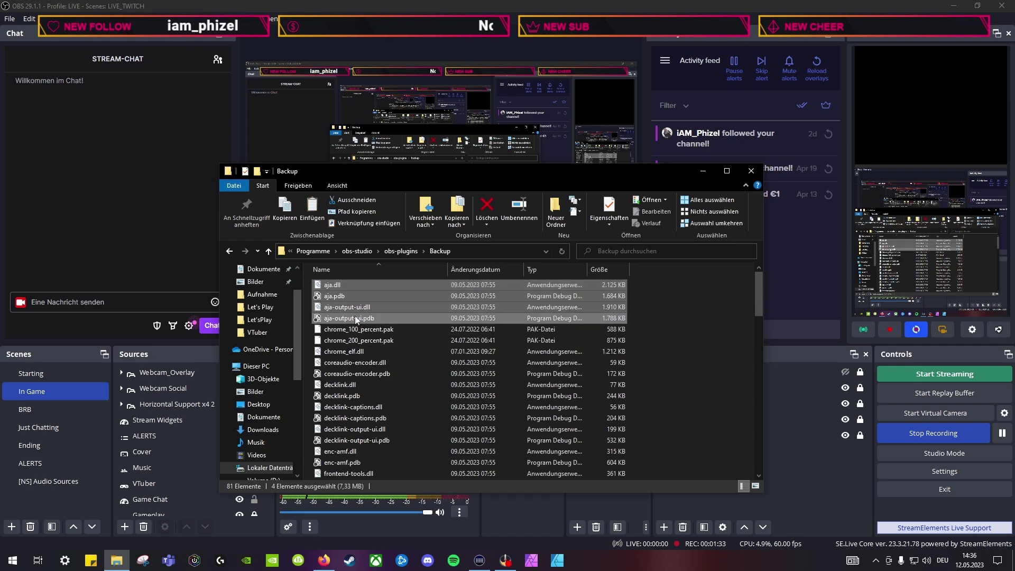
{"action": "key", "text": "alt+Up"}
In the 64bit folder, select chrome_100_percent.pak through chrome_elf.dll, and go back to obs-plugins.
{"action": "double_click", "coordinate": [337, 298]}
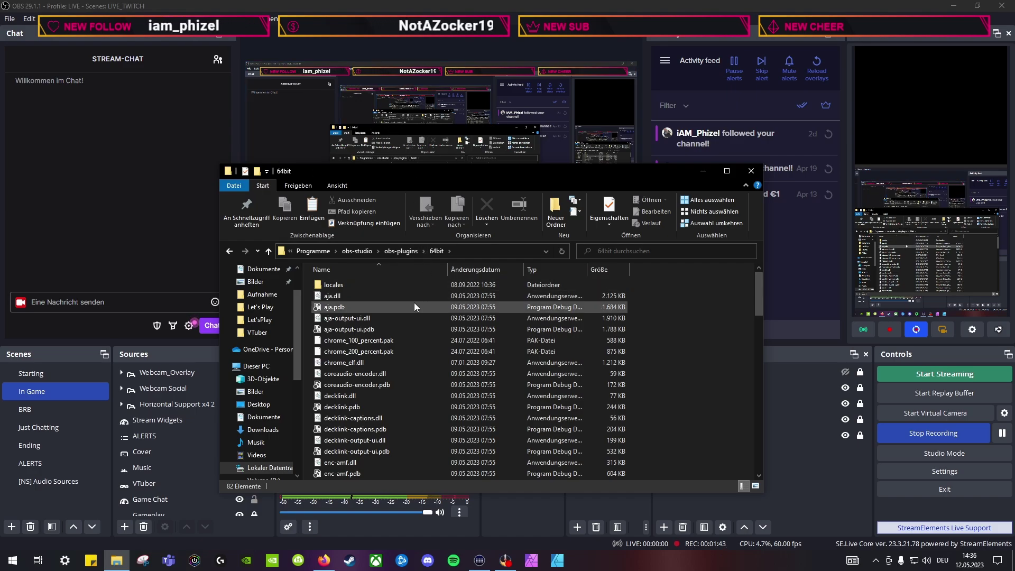
{"action": "left_click", "coordinate": [366, 340]}
{"action": "left_click", "coordinate": [360, 363], "text": "shift"}
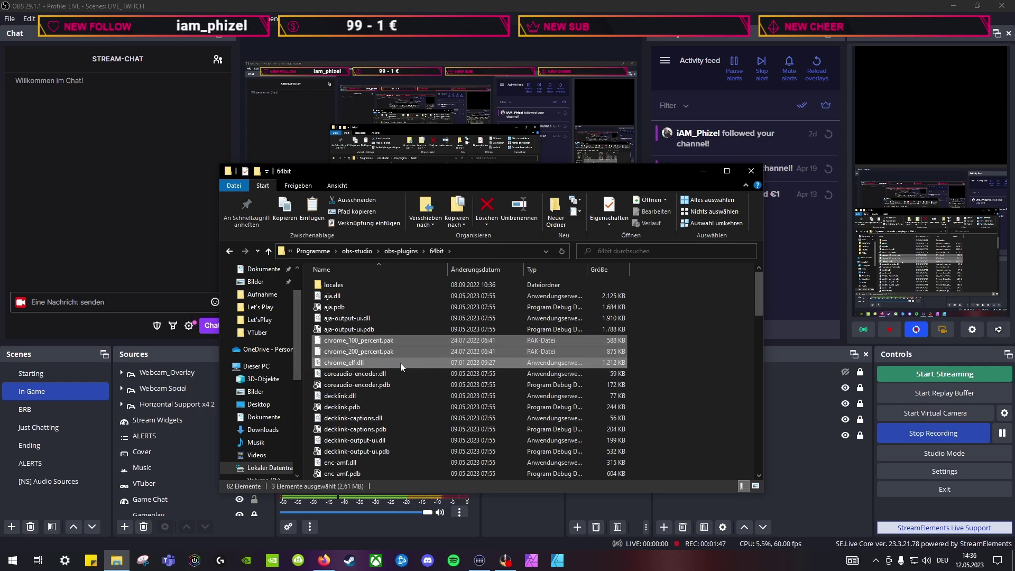
{"action": "left_click", "coordinate": [401, 252]}
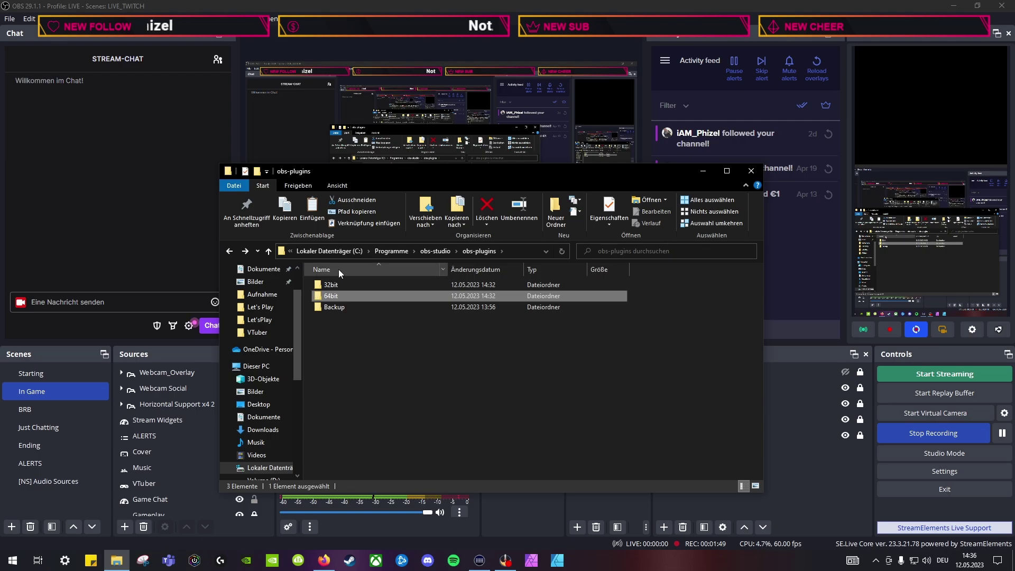
Open the 64bit folder and select vertical-canvas.dll and vertical-canvas.pdb.
{"action": "double_click", "coordinate": [340, 296]}
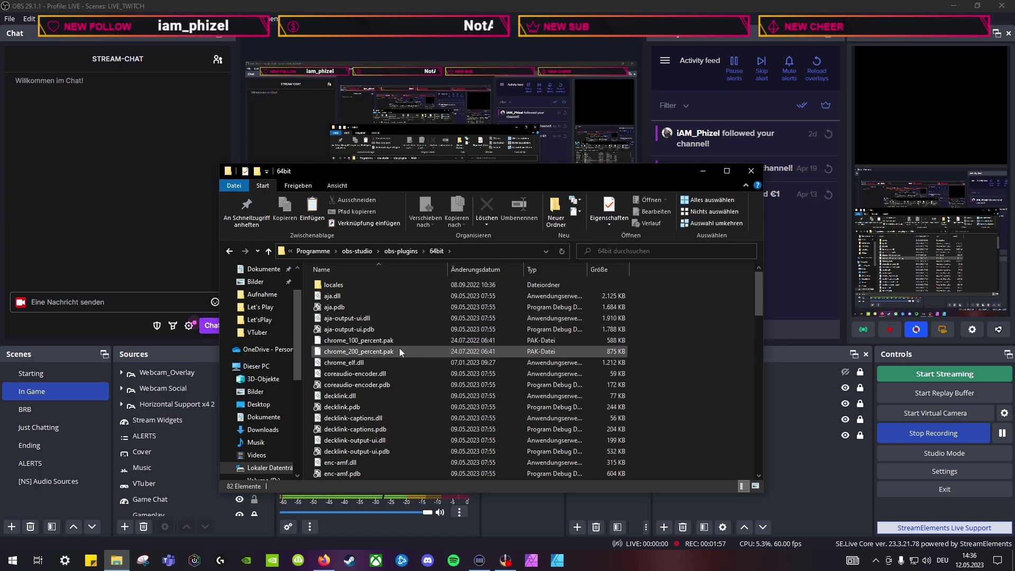
{"action": "scroll", "coordinate": [400, 348], "scroll_direction": "down", "scroll_amount": 4}
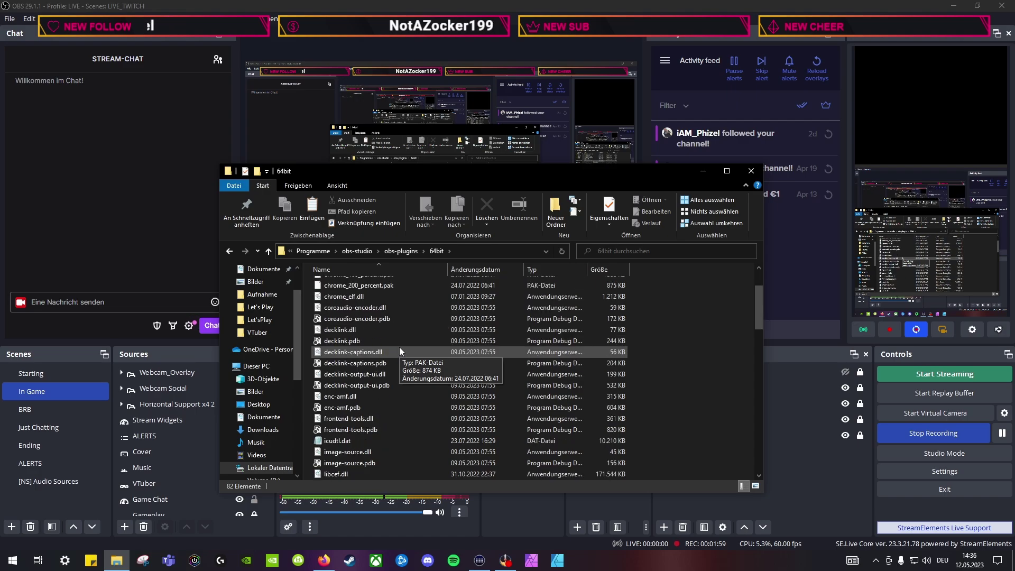
{"action": "scroll", "coordinate": [401, 341], "scroll_direction": "down", "scroll_amount": 13}
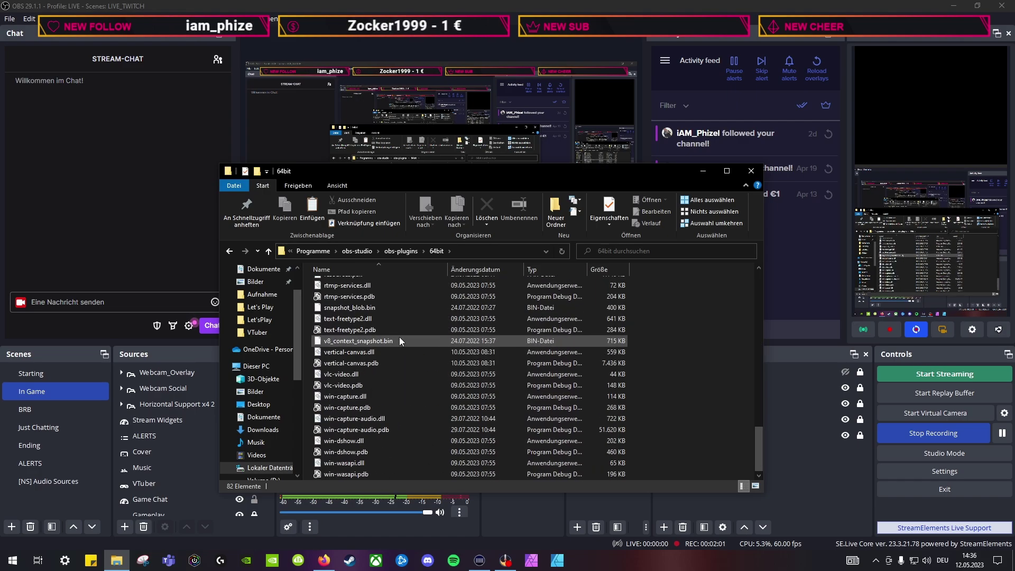
{"action": "left_click", "coordinate": [359, 352]}
{"action": "left_click", "coordinate": [363, 366], "text": "shift"}
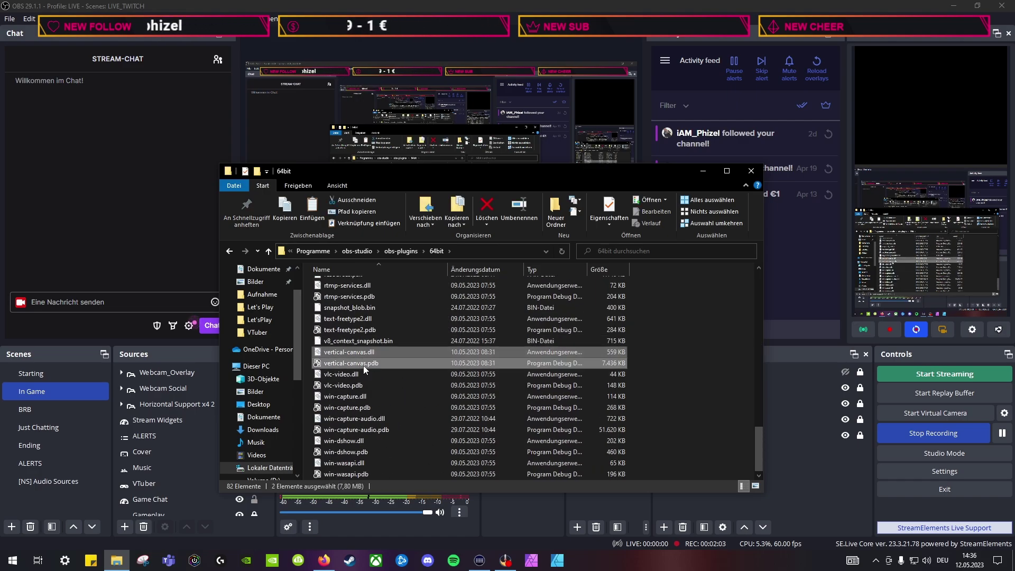
{"action": "mouse_move", "coordinate": [382, 352]}
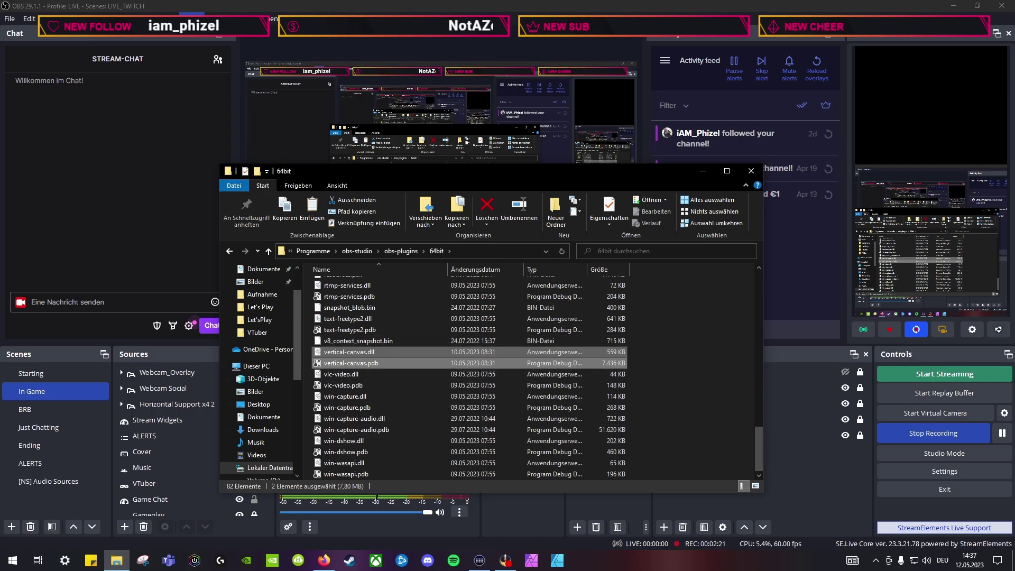
Switch to OBS and check the scene collection list without changing the active collection.
{"action": "left_click", "coordinate": [151, 19]}
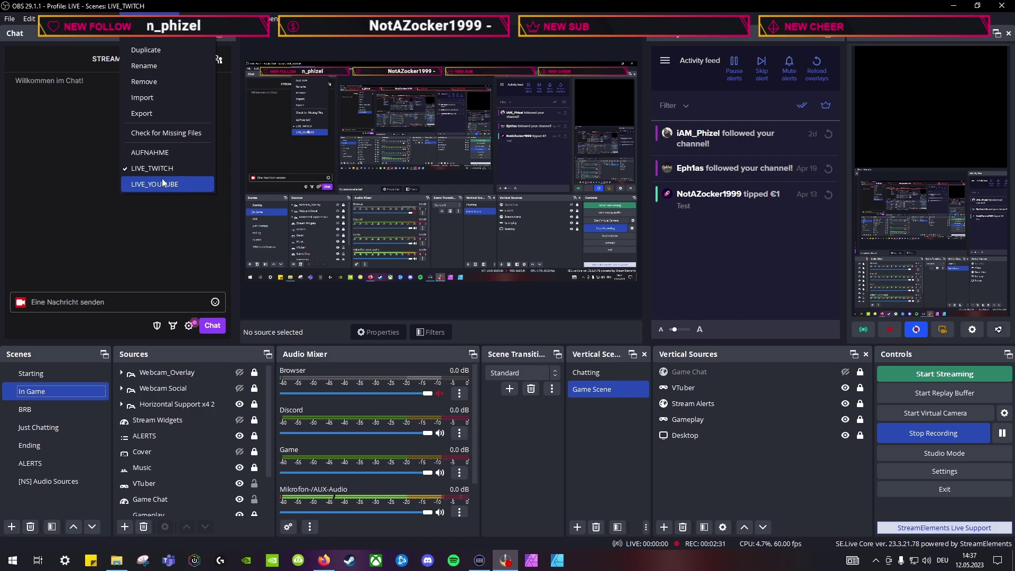
{"action": "left_click", "coordinate": [581, 11]}
{"action": "left_click", "coordinate": [144, 19]}
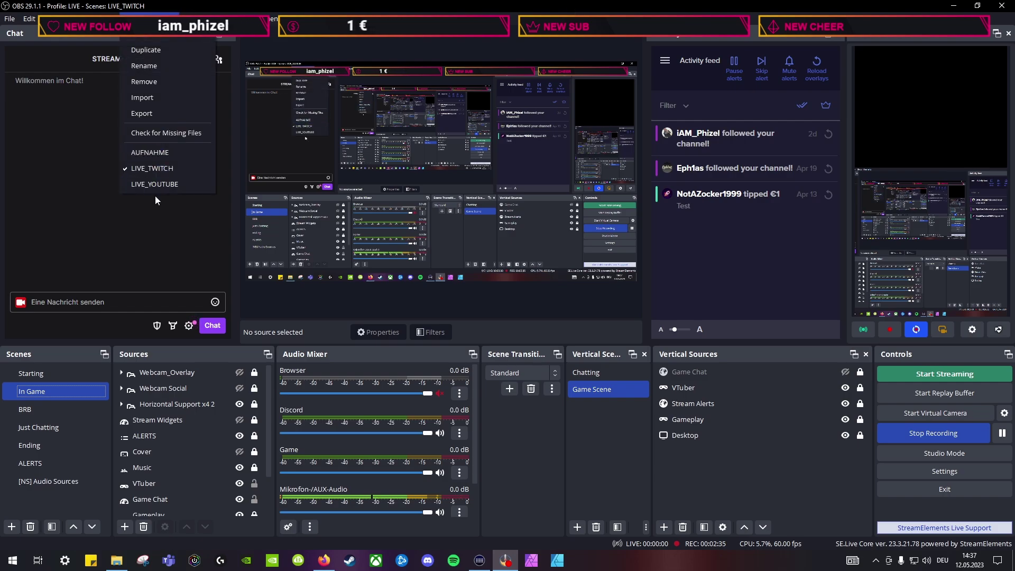
{"action": "left_click", "coordinate": [771, 5]}
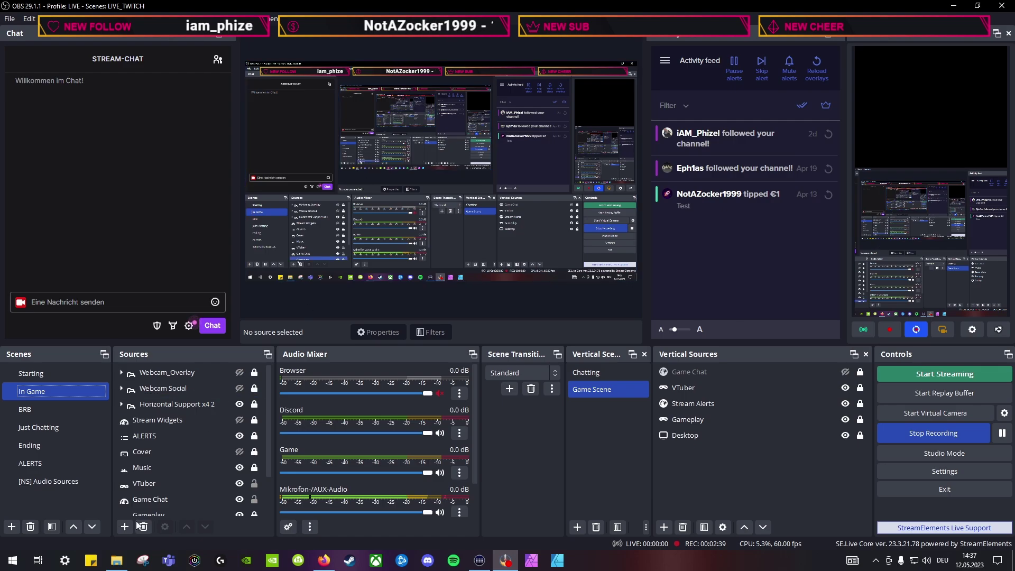
Switch to File Explorer and open the Downloads folder containing the OBS and plugin installers.
{"action": "left_click", "coordinate": [117, 561]}
{"action": "left_click", "coordinate": [272, 361]}
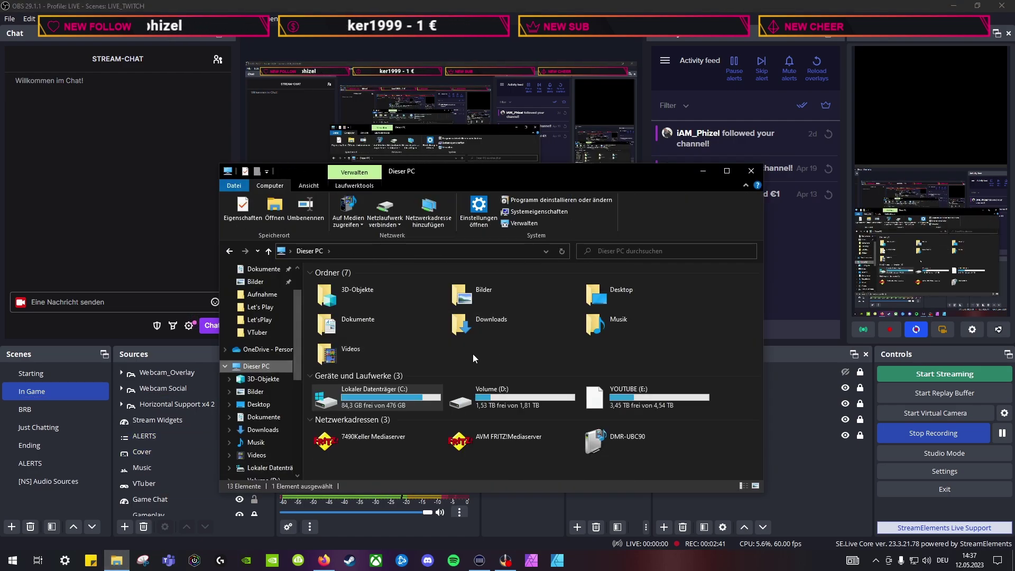
{"action": "double_click", "coordinate": [496, 327]}
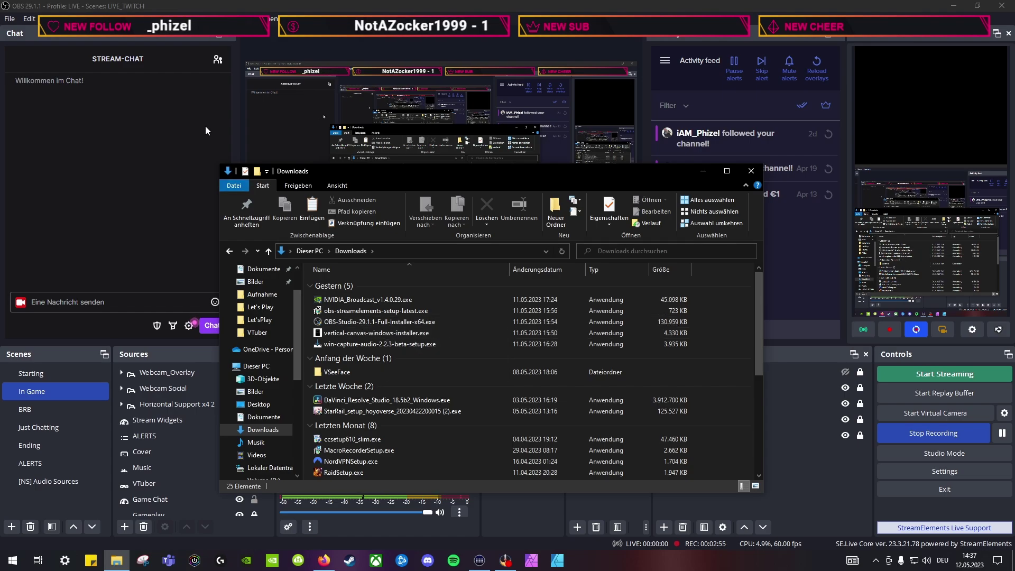
Return to OBS, bring up the scene collection list again and close it.
{"action": "left_click", "coordinate": [140, 18]}
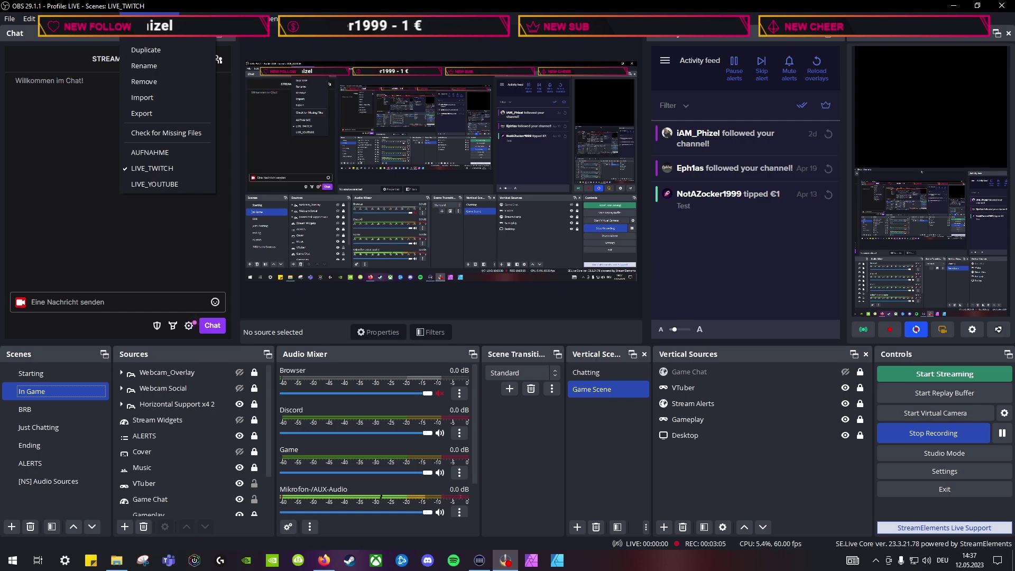
{"action": "key", "text": "Escape"}
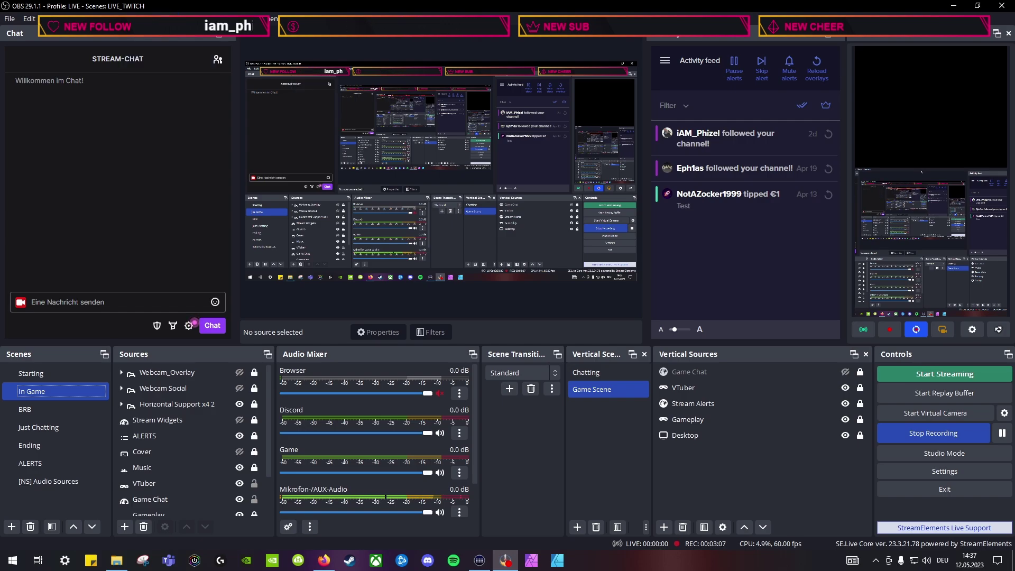